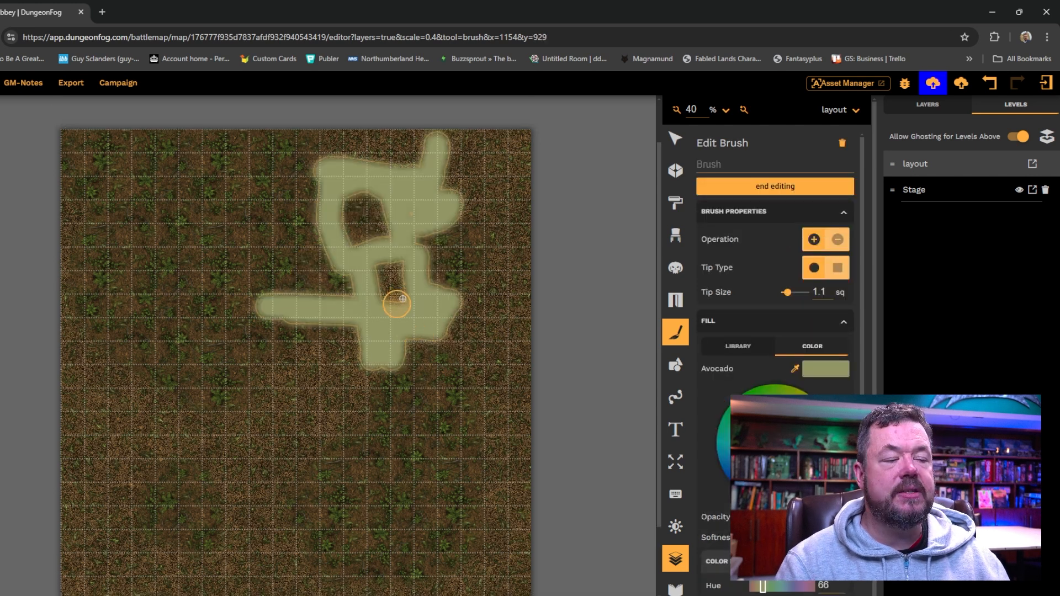
Fill the small gap in the lower half of the building footprint with the 1.1 sq brush and finish editing the shape
drag(390, 300, 350, 277)
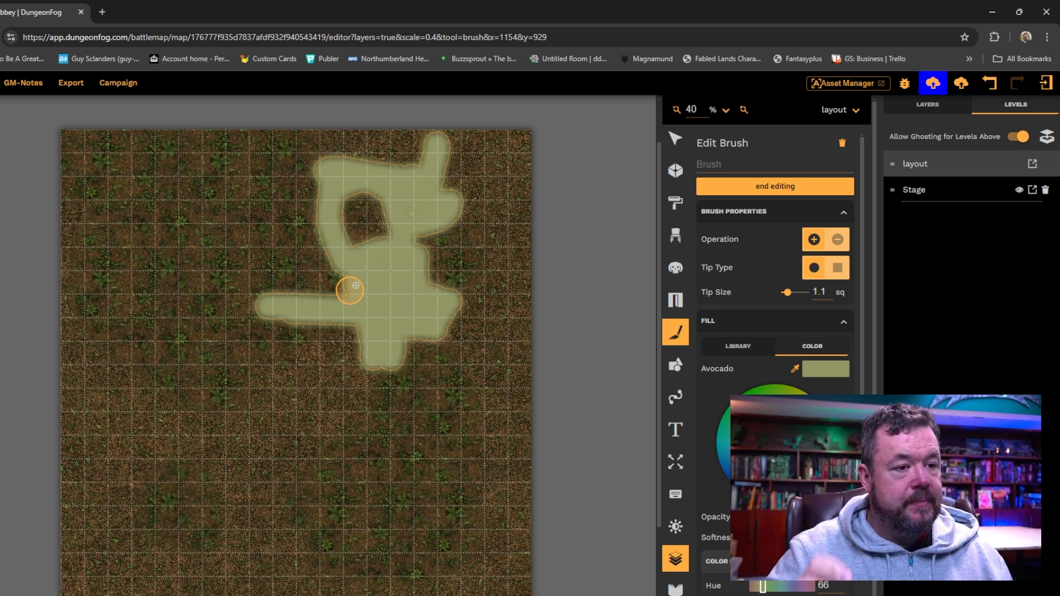
scroll(601, 337, down, 1)
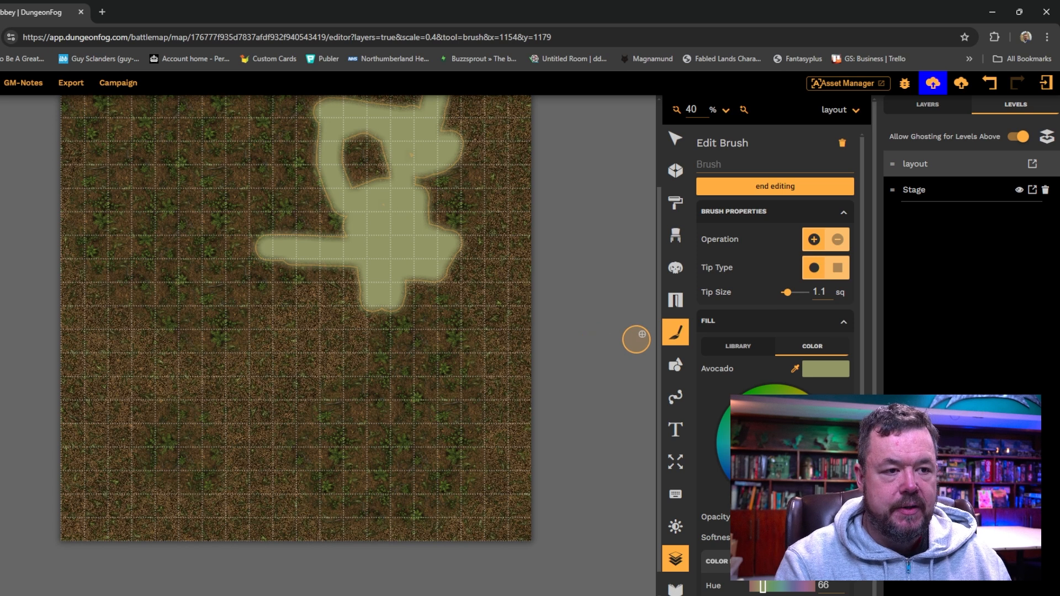
key(Escape)
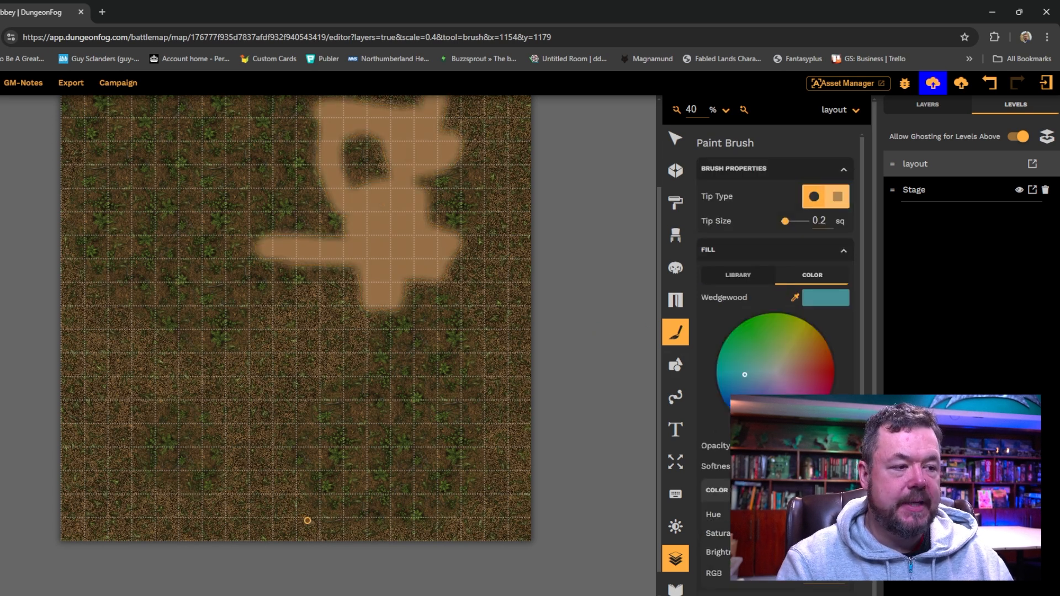
Paint a thin winding Wedgewood river with a 0.2 sq tip from the map's southern edge past the footprint to the northern edge
mouse_move(319, 519)
mouse_down()
mouse_move(336, 486)
mouse_move(263, 437)
mouse_move(248, 275)
mouse_move(314, 110)
mouse_move(444, 3)
mouse_up()
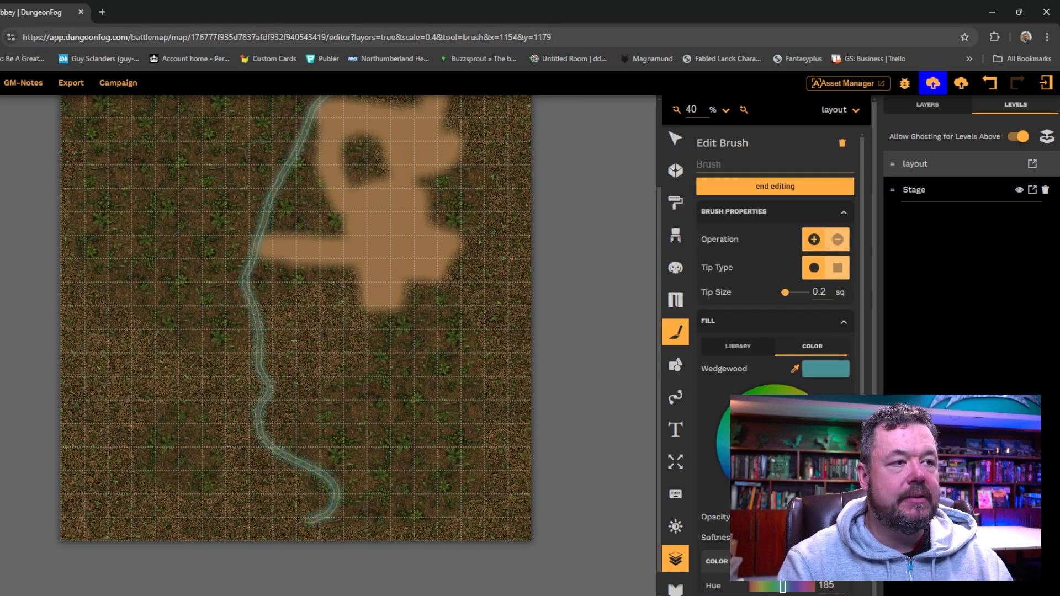
scroll(587, 350, up, 6)
key(Escape)
Extend the brown building footprint with small building outlines beside the river at its northern end and northwestern corner
click(410, 381)
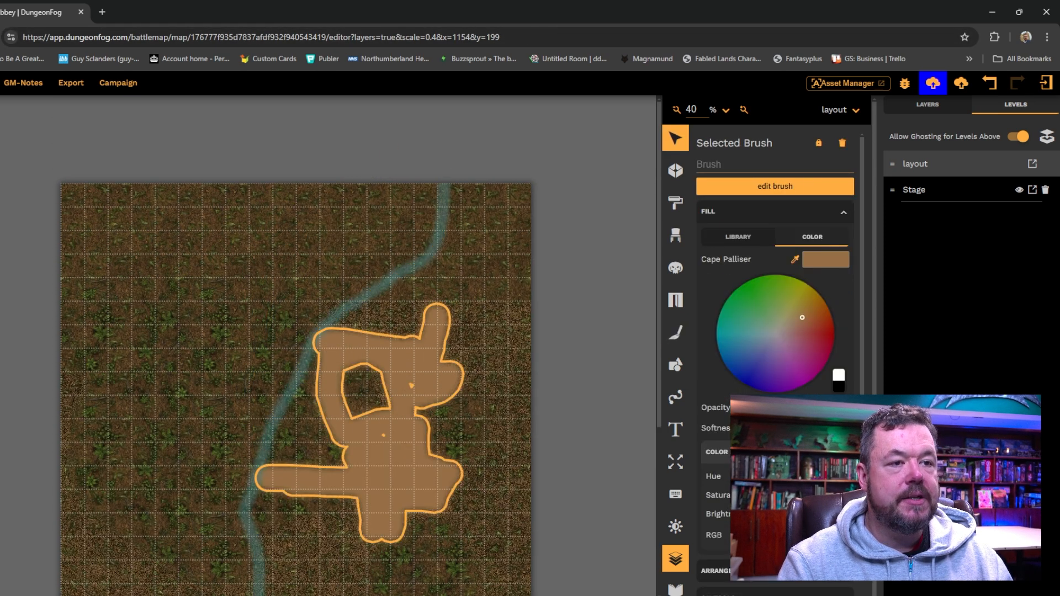
double_click(412, 385)
mouse_move(407, 279)
mouse_down()
mouse_move(410, 314)
mouse_move(471, 307)
mouse_move(470, 278)
mouse_move(405, 277)
mouse_up()
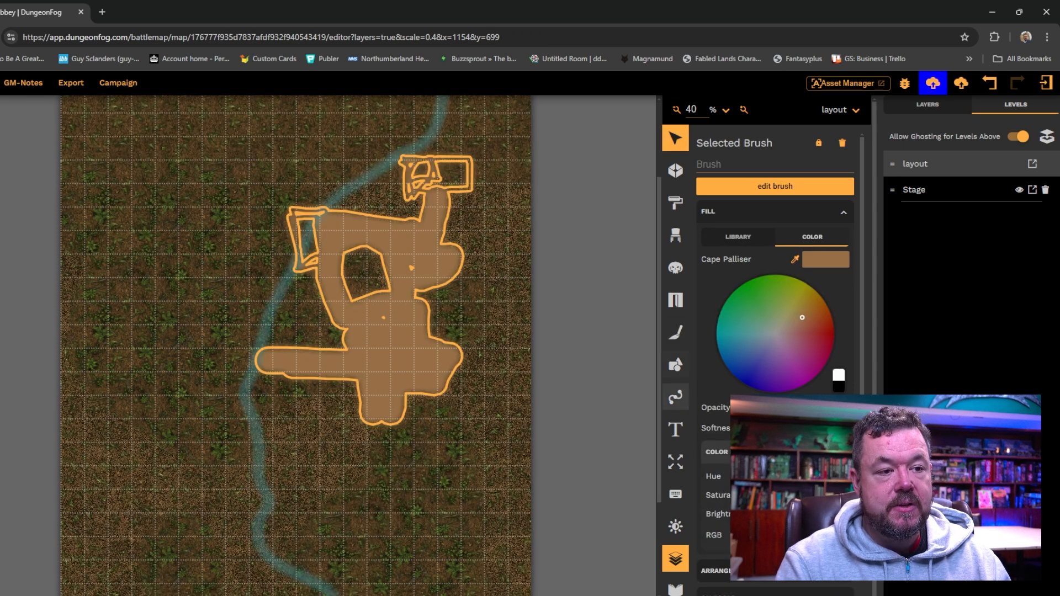
Paint a large Apple green area across the southern part of the map on both sides of the river with a 1.7 sq brush
click(676, 332)
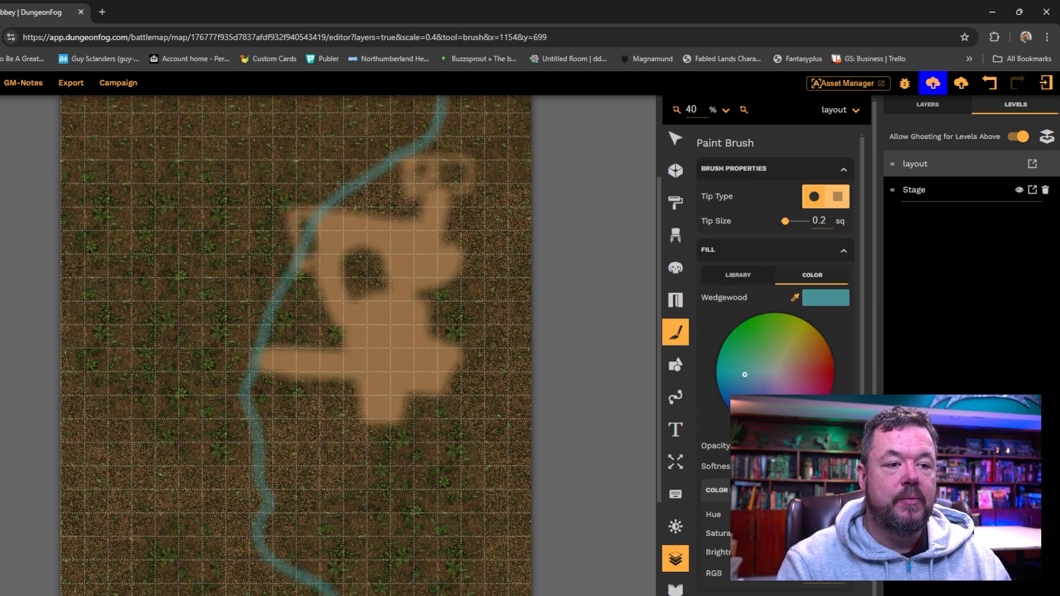
click(755, 340)
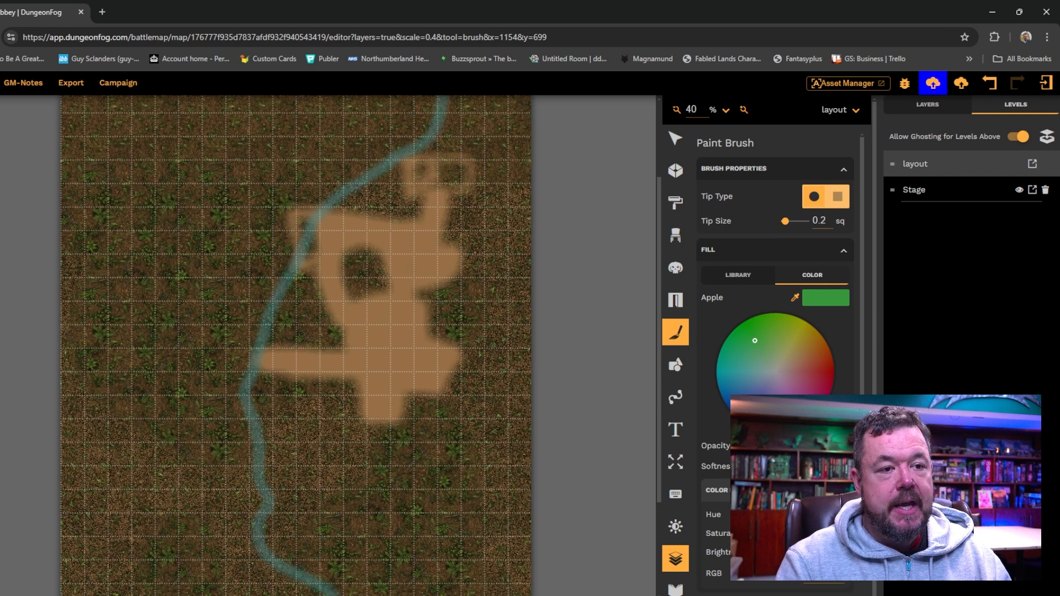
key(bracketright)
key(bracketright)
key(bracketright)
key(bracketright)
key(bracketright)
key(bracketright)
key(bracketright)
key(bracketright)
key(bracketright)
key(bracketright)
key(bracketright)
key(bracketright)
key(bracketright)
key(bracketright)
key(bracketright)
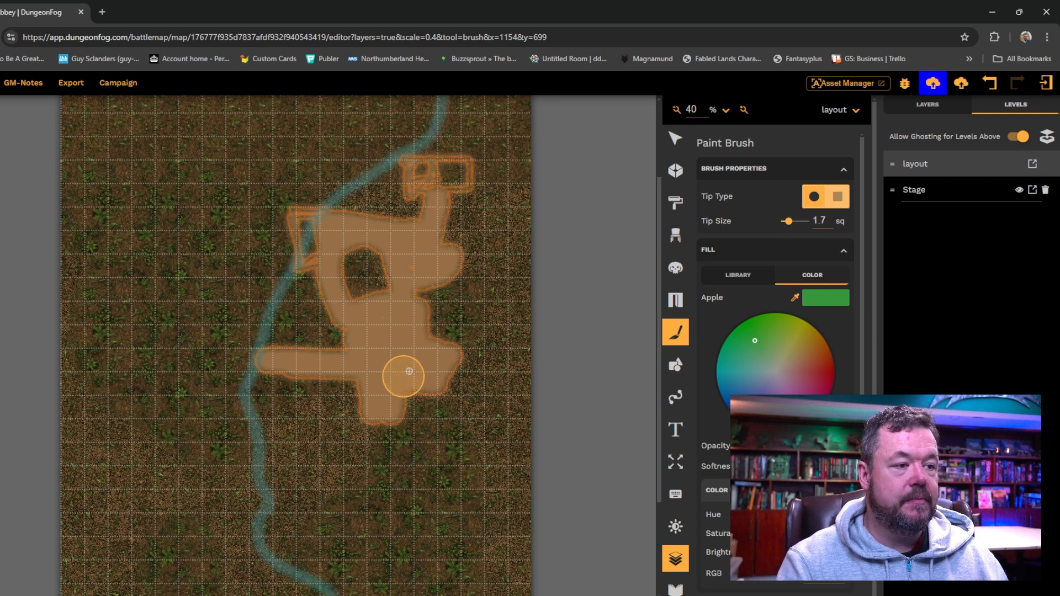
scroll(400, 362, down, 3)
mouse_move(67, 293)
mouse_down()
mouse_move(251, 433)
mouse_move(251, 495)
mouse_move(82, 436)
mouse_move(66, 292)
mouse_up()
mouse_move(400, 428)
mouse_down()
mouse_move(338, 409)
mouse_move(304, 381)
mouse_move(516, 323)
mouse_move(557, 290)
mouse_move(521, 506)
mouse_move(388, 486)
mouse_move(294, 491)
mouse_move(361, 433)
mouse_move(329, 383)
mouse_move(517, 368)
mouse_move(374, 422)
mouse_move(466, 418)
mouse_move(535, 462)
mouse_move(505, 438)
mouse_move(524, 383)
mouse_move(381, 406)
mouse_up()
drag(260, 450, 118, 354)
drag(118, 354, 118, 354)
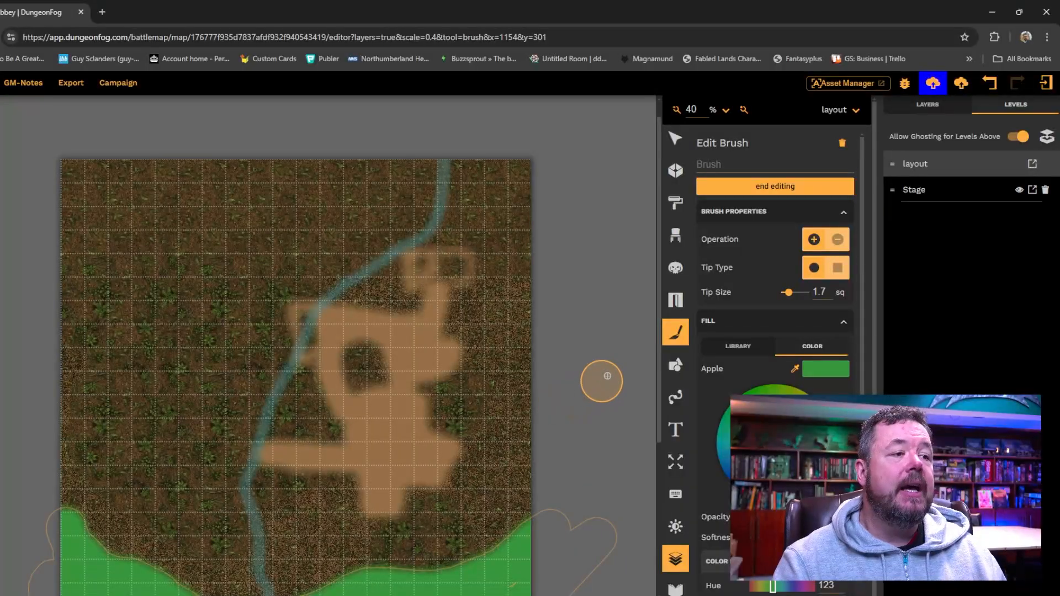
Recolour the green southern area to Forest Green and finish editing it
scroll(608, 376, down, 5)
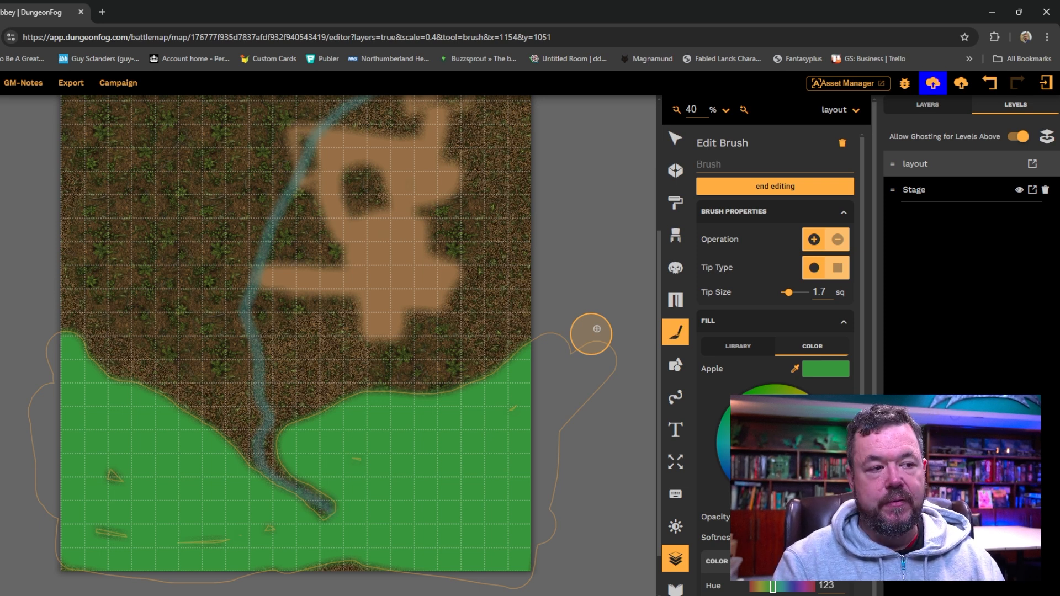
scroll(591, 333, up, 5)
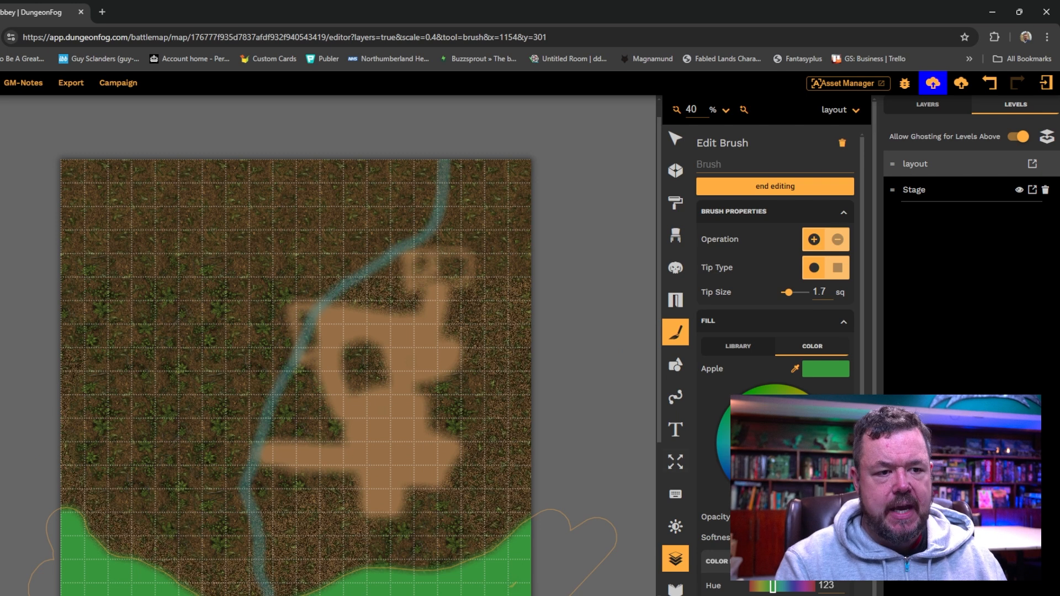
click(758, 438)
mouse_move(772, 437)
mouse_down()
mouse_move(759, 396)
mouse_move(749, 410)
mouse_up()
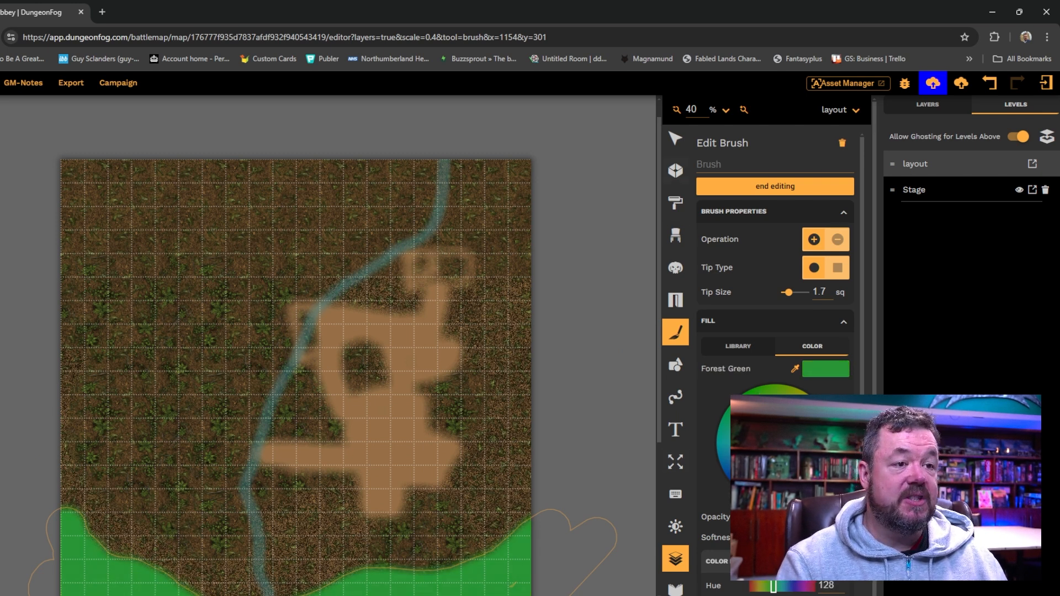
click(675, 138)
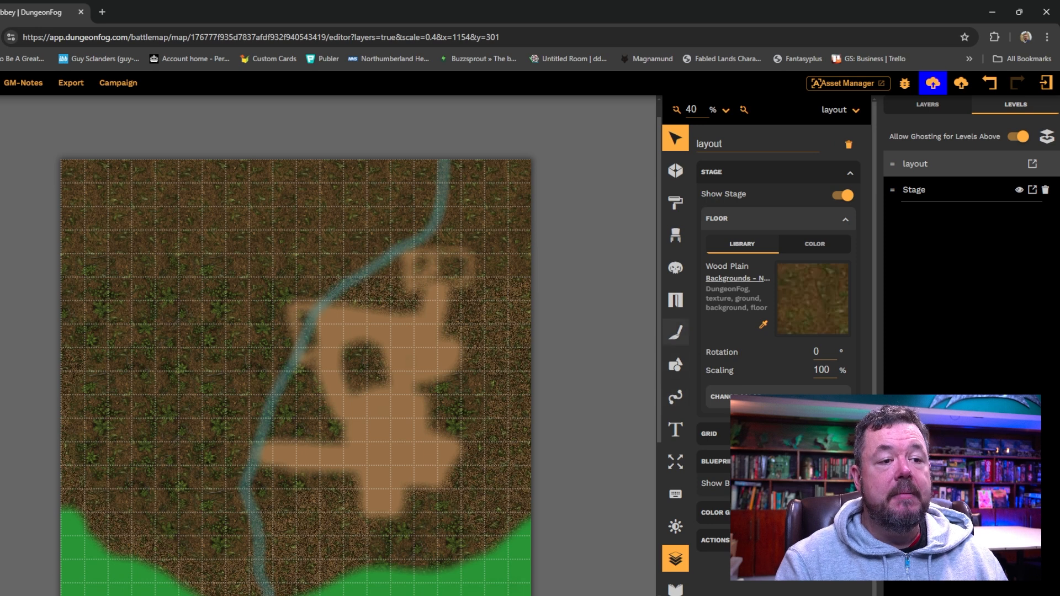
Paint a dark Lunar Green band along the map's northern edge on both sides of the river with a 1.7 sq brush
click(675, 332)
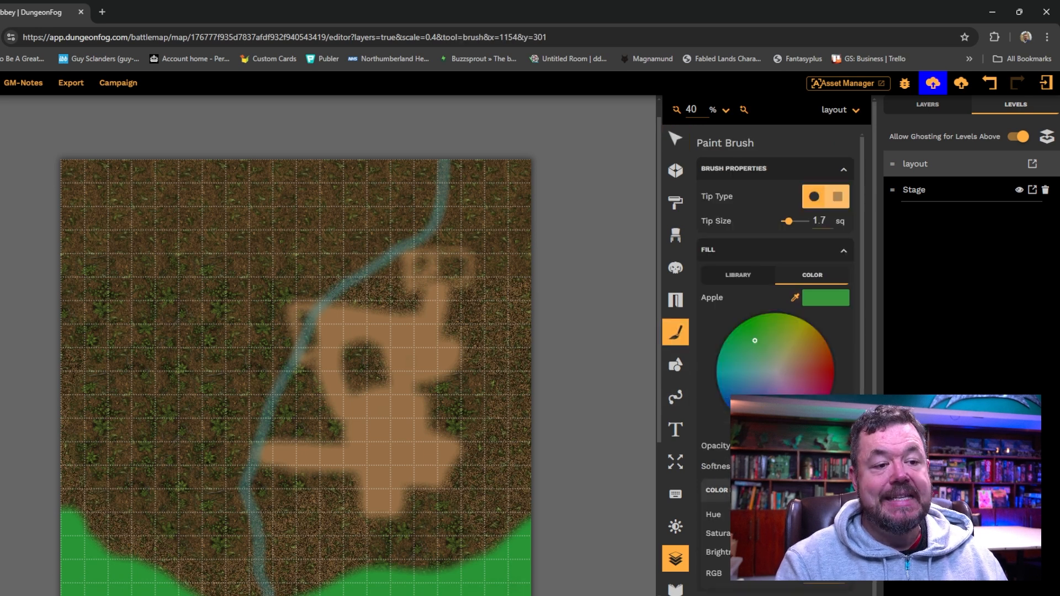
click(789, 552)
click(771, 363)
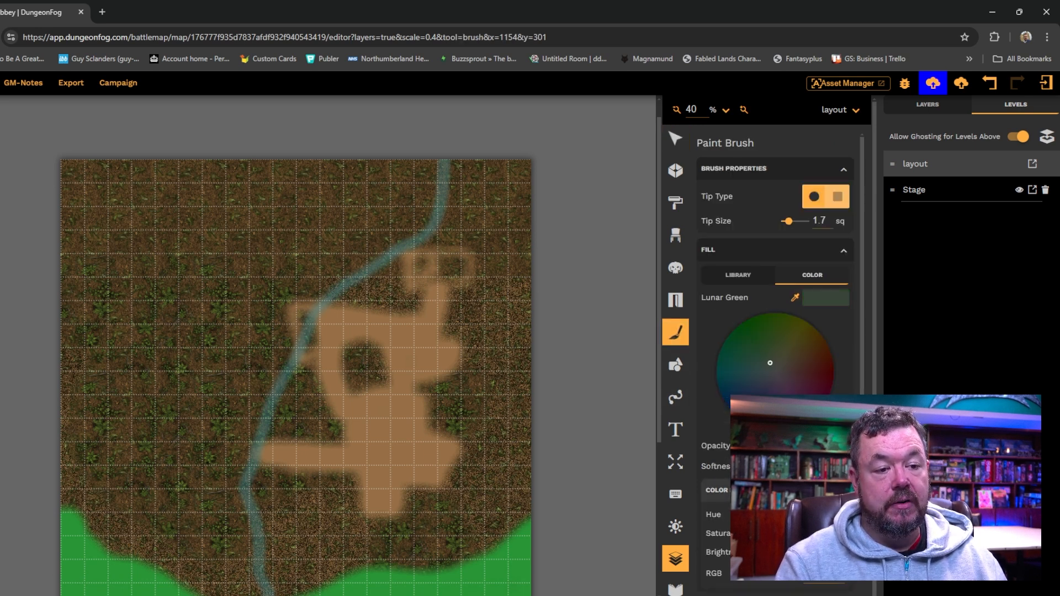
mouse_move(103, 175)
mouse_down()
mouse_move(419, 177)
mouse_move(409, 216)
mouse_move(160, 196)
mouse_move(76, 176)
mouse_up()
mouse_move(485, 177)
mouse_down()
mouse_move(478, 207)
mouse_move(540, 185)
mouse_move(525, 168)
mouse_move(478, 167)
mouse_up()
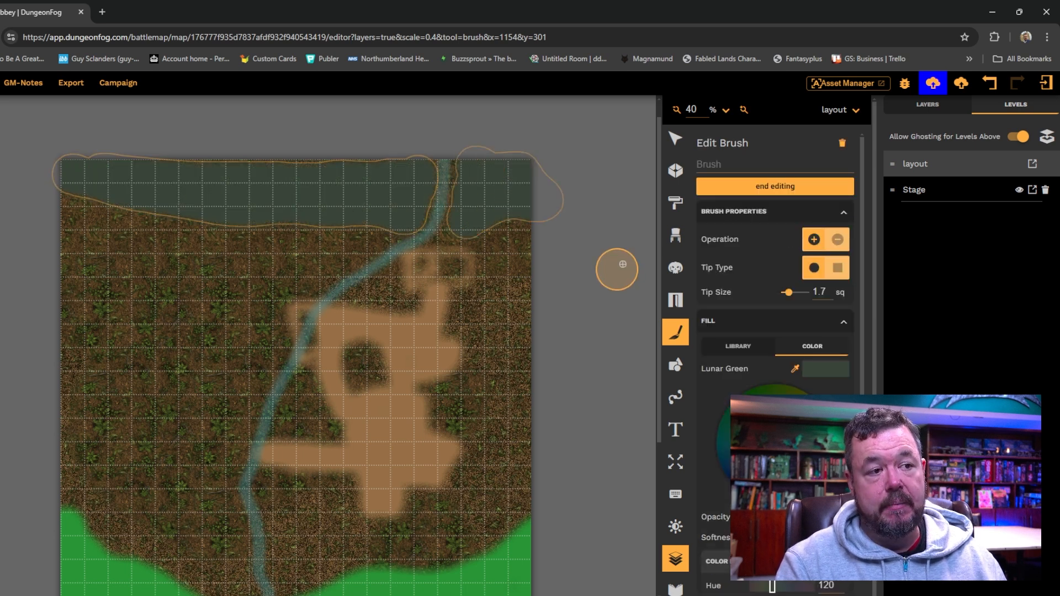
click(676, 138)
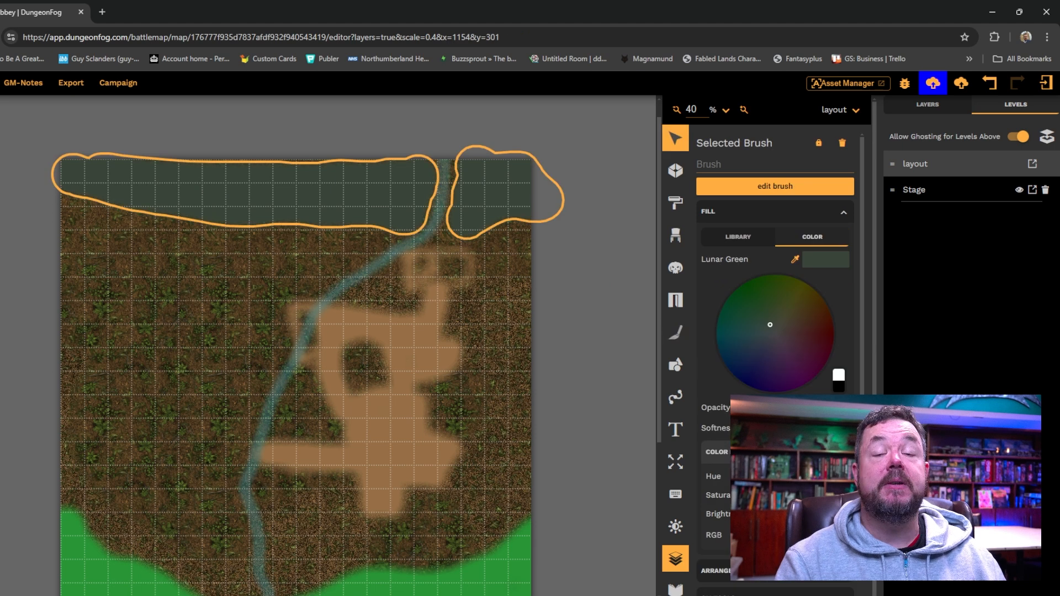
click(675, 138)
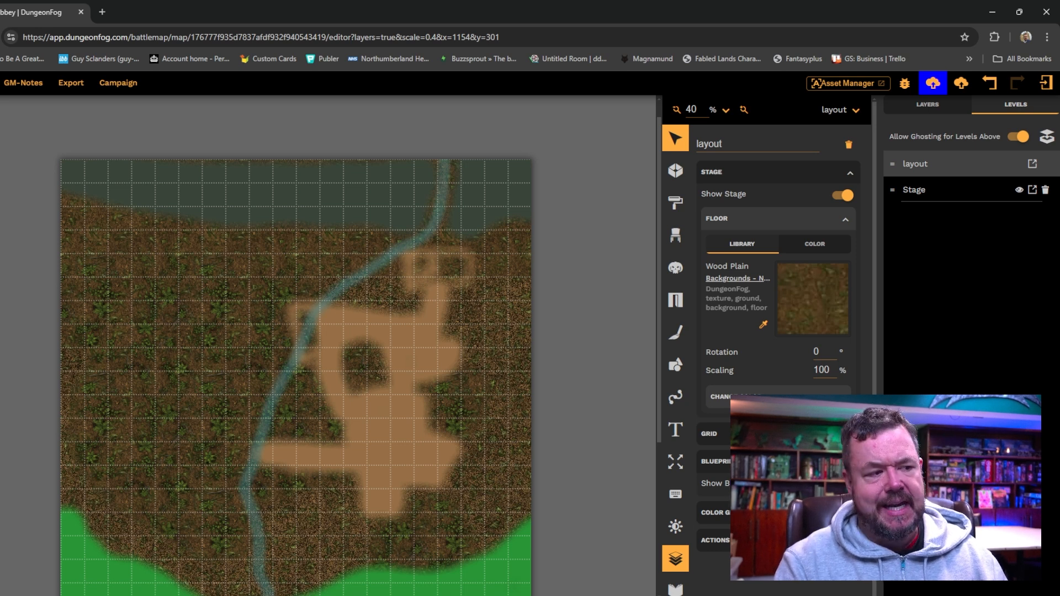
Paint Deep Oak roads with a 0.4 sq tip: one across the map below the northern band, with branches south on either side of the footprint
scroll(296, 346, down, 2)
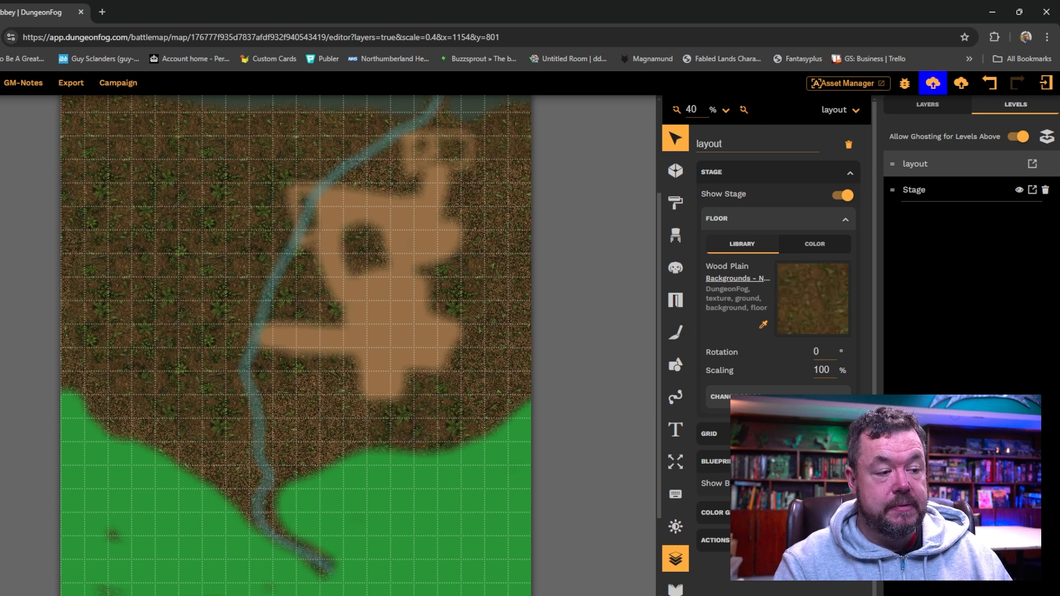
click(675, 332)
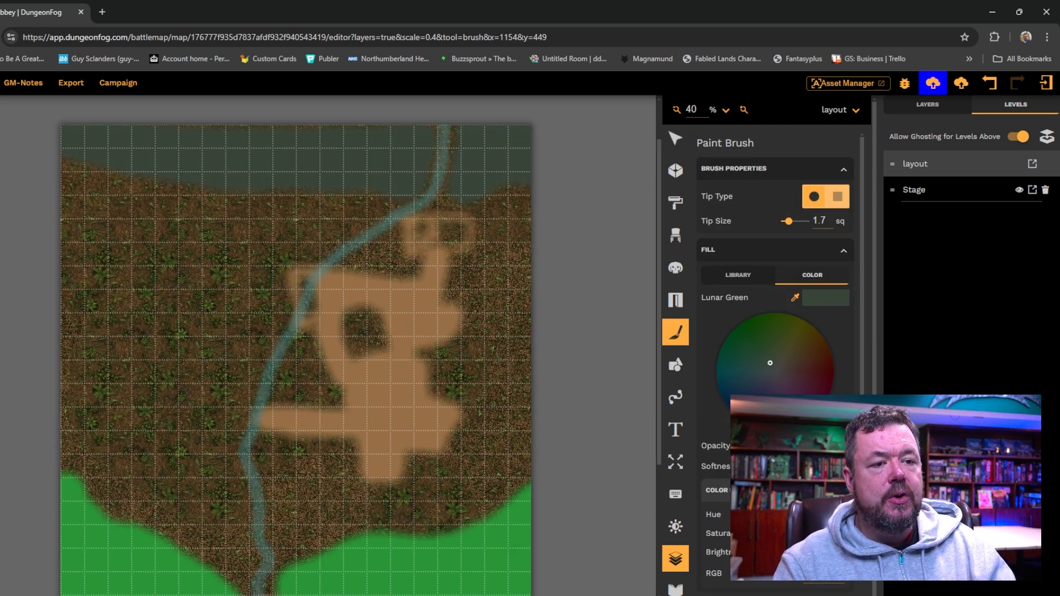
drag(811, 348, 814, 346)
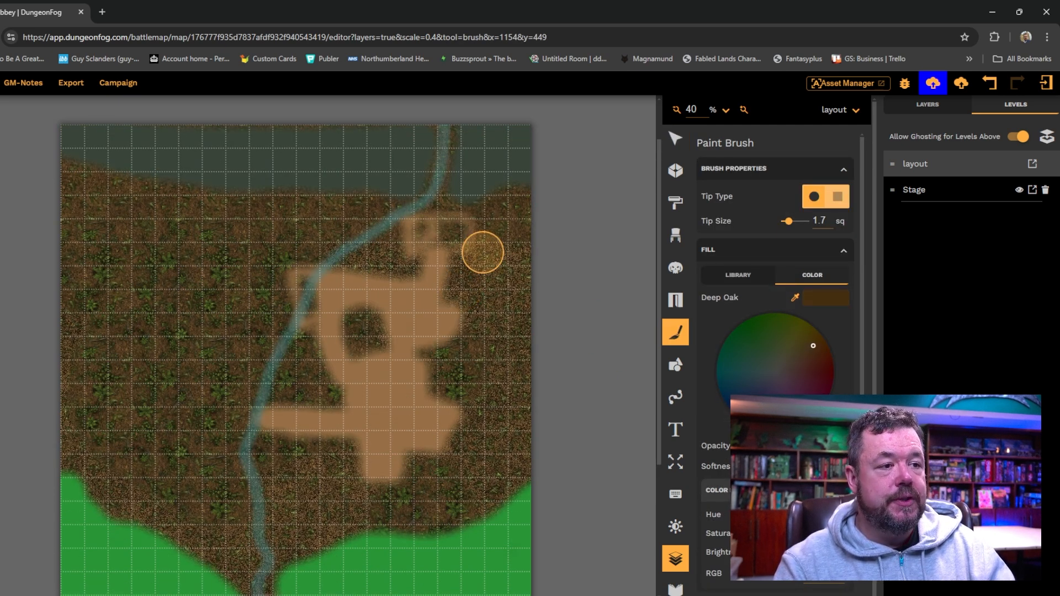
scroll(486, 244, down, 13)
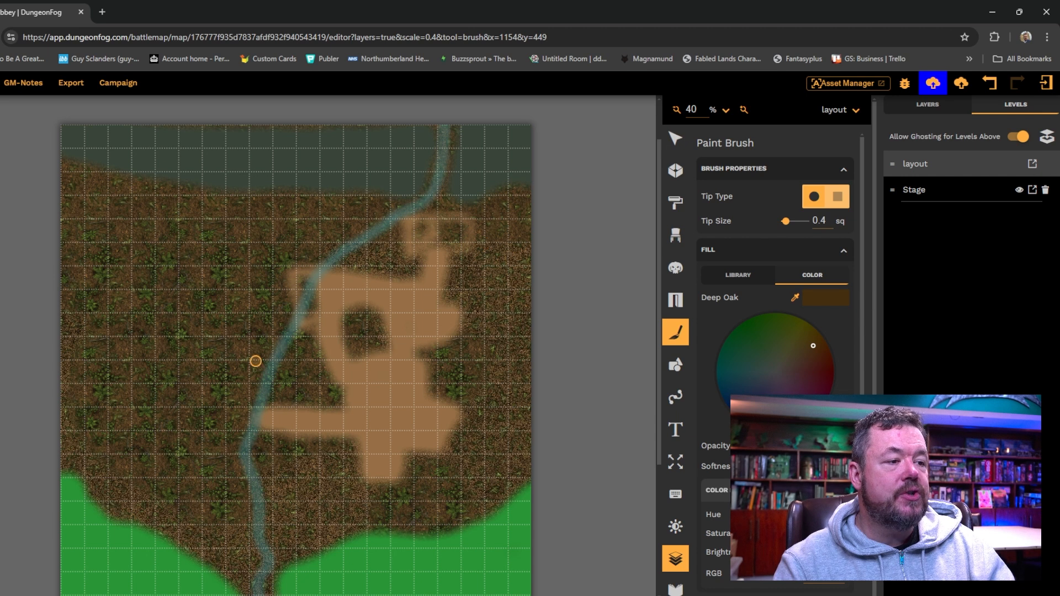
mouse_move(61, 173)
mouse_down()
mouse_move(70, 189)
mouse_move(172, 213)
mouse_move(528, 208)
mouse_move(603, 195)
mouse_up()
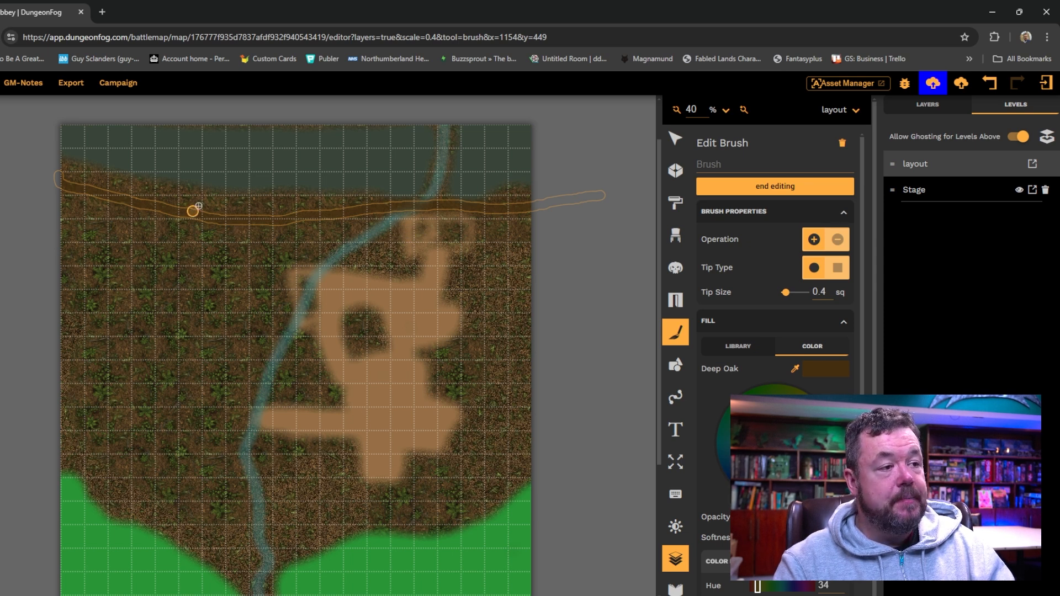
mouse_move(231, 226)
mouse_down()
mouse_move(225, 378)
mouse_move(250, 424)
mouse_up()
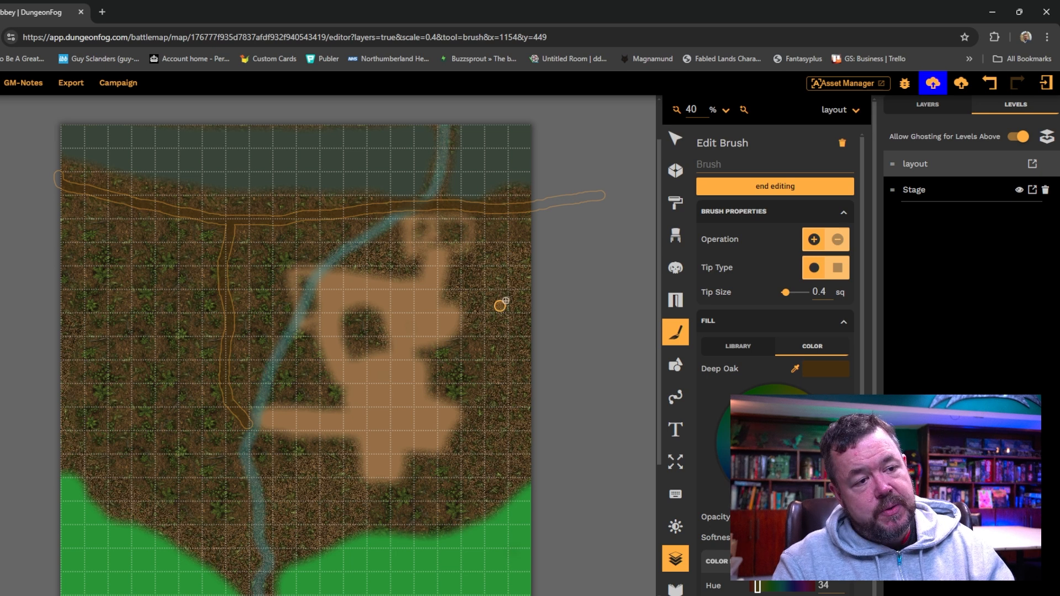
drag(509, 208, 513, 321)
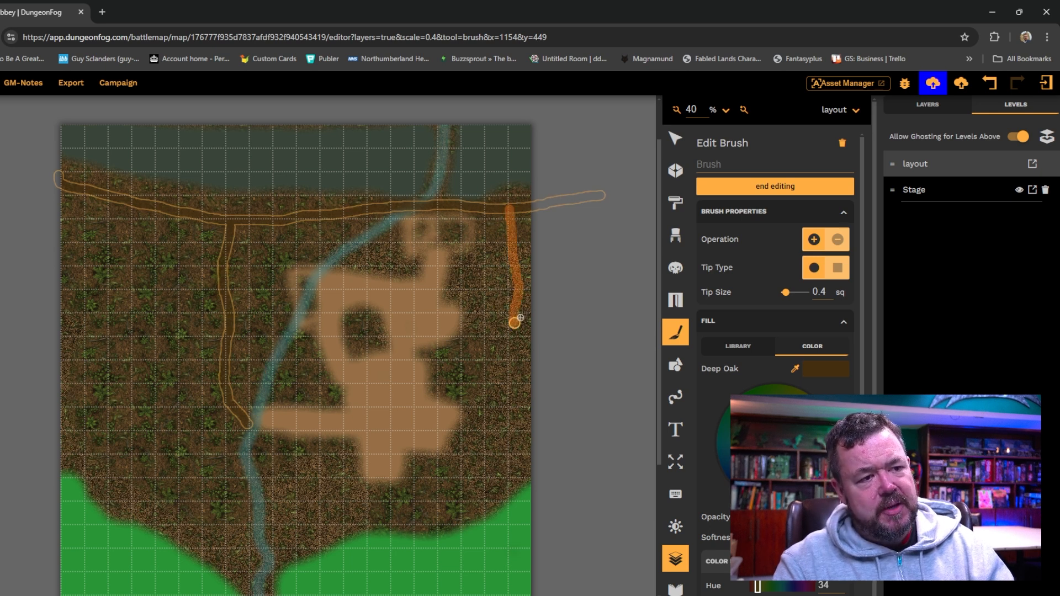
click(675, 138)
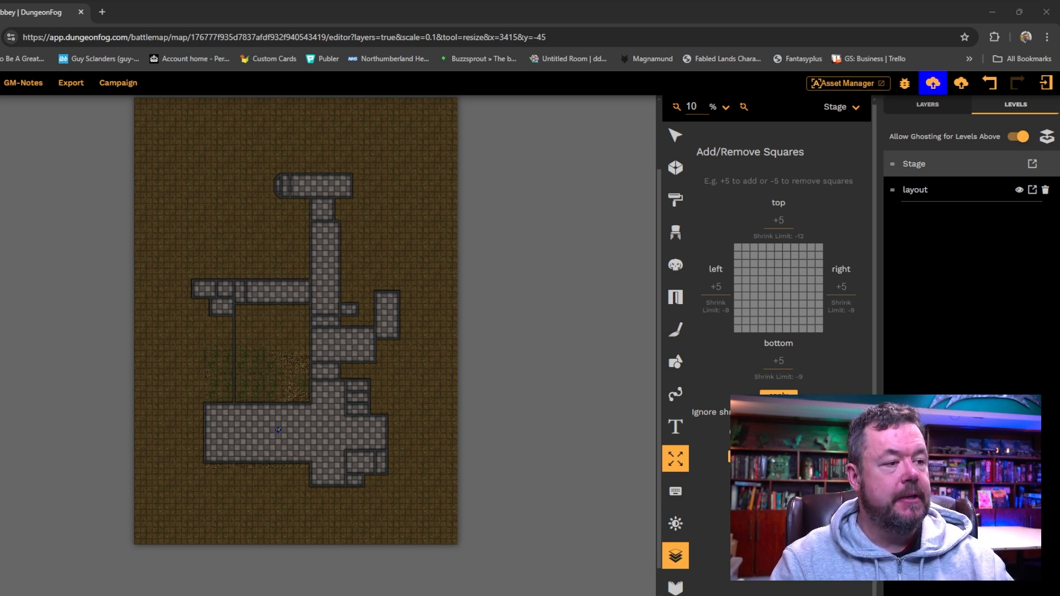
Examine the abbey floor plan on the Stage level, comparing the dwarf token's scale with the tiled rooms and inspecting the eastern rooms
scroll(307, 434, up, 5)
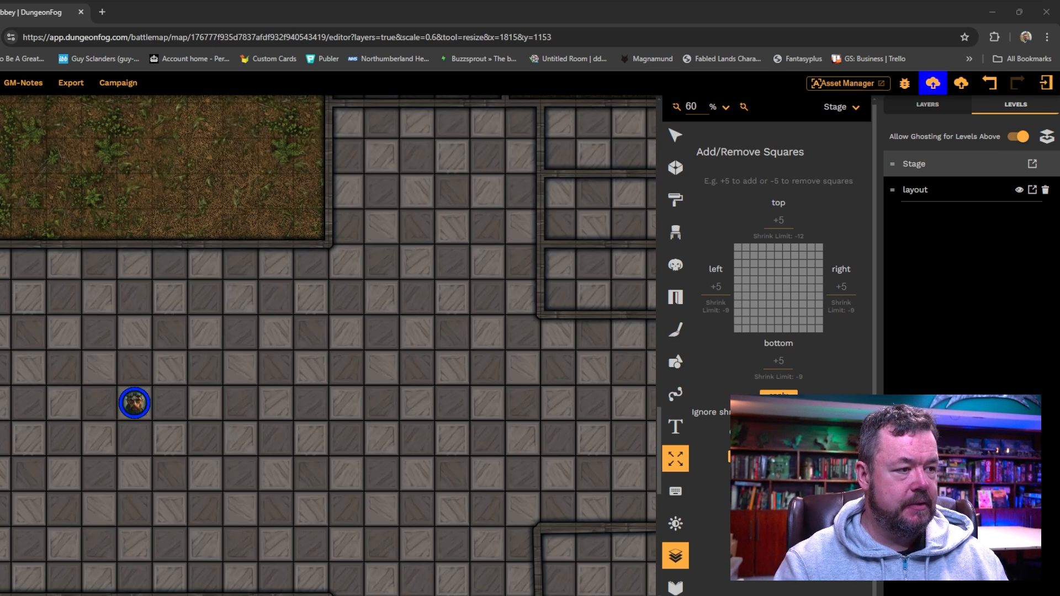
click(675, 135)
scroll(331, 346, down, 2)
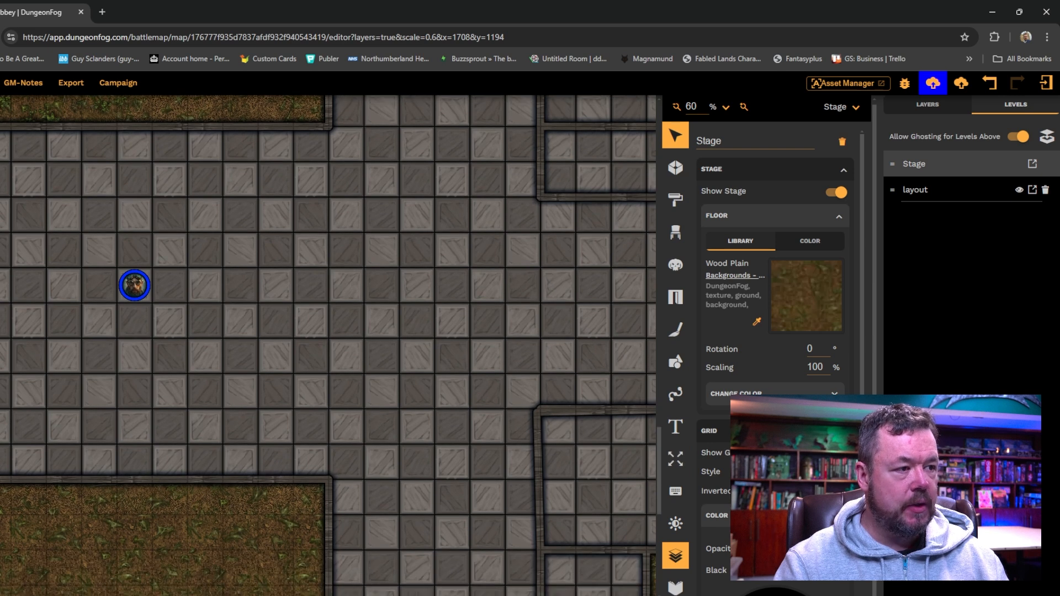
click(134, 285)
click(134, 286)
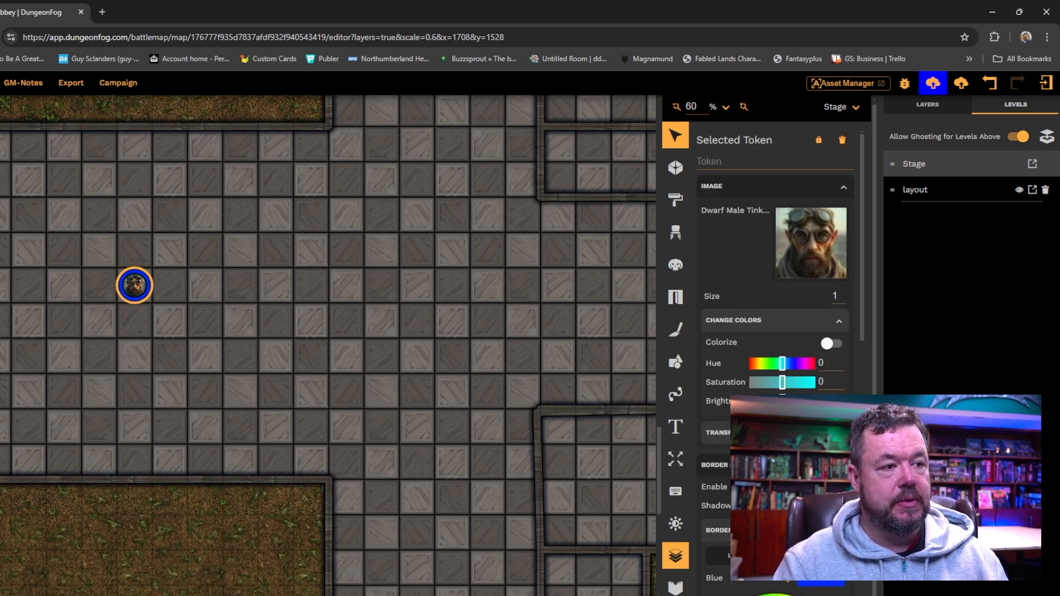
scroll(378, 270, down, 1)
scroll(375, 268, down, 2)
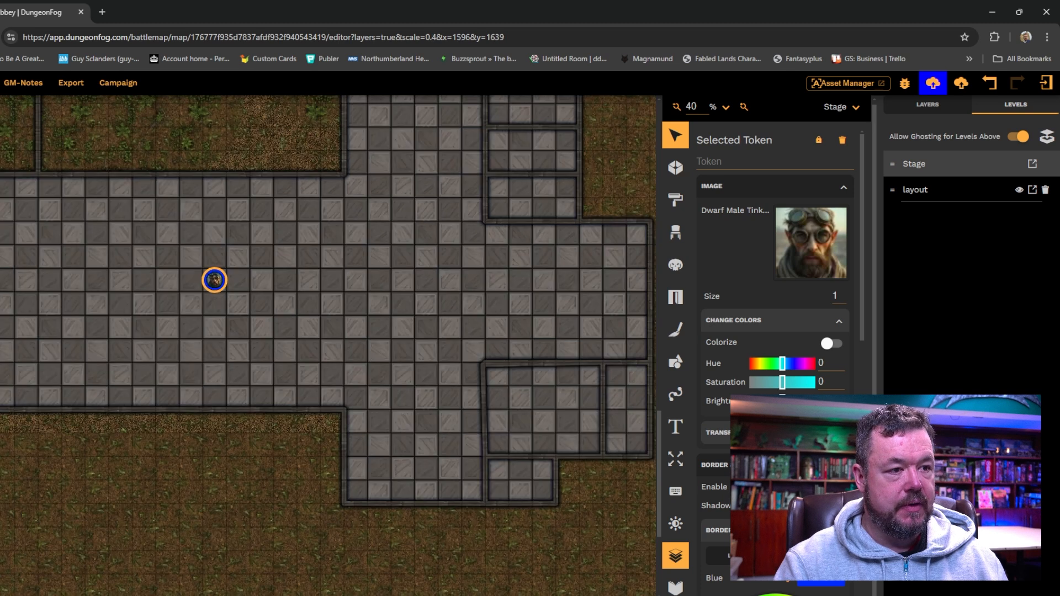
click(501, 376)
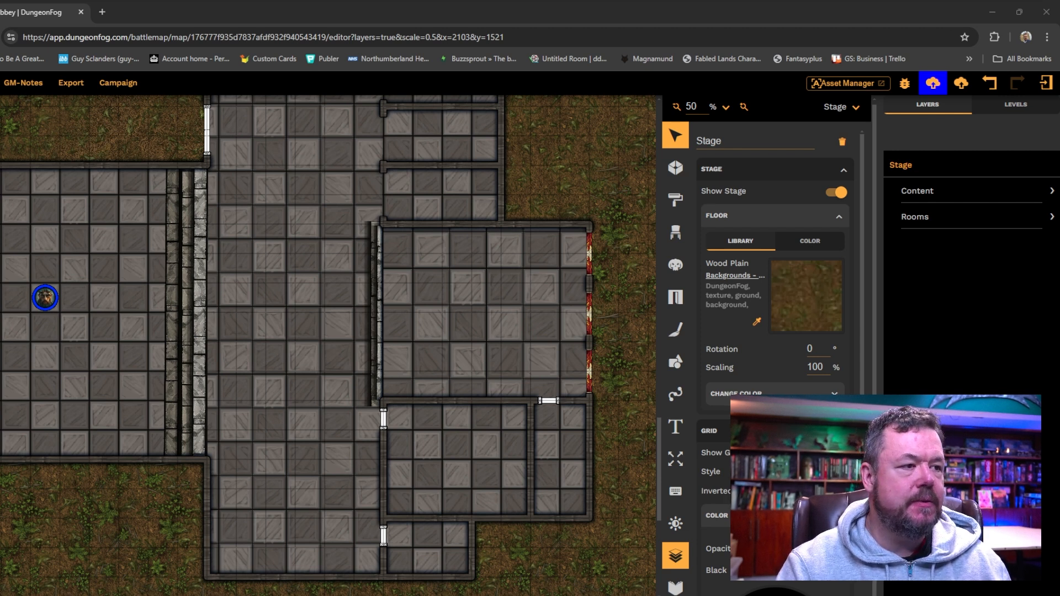
scroll(505, 284, down, 1)
click(505, 284)
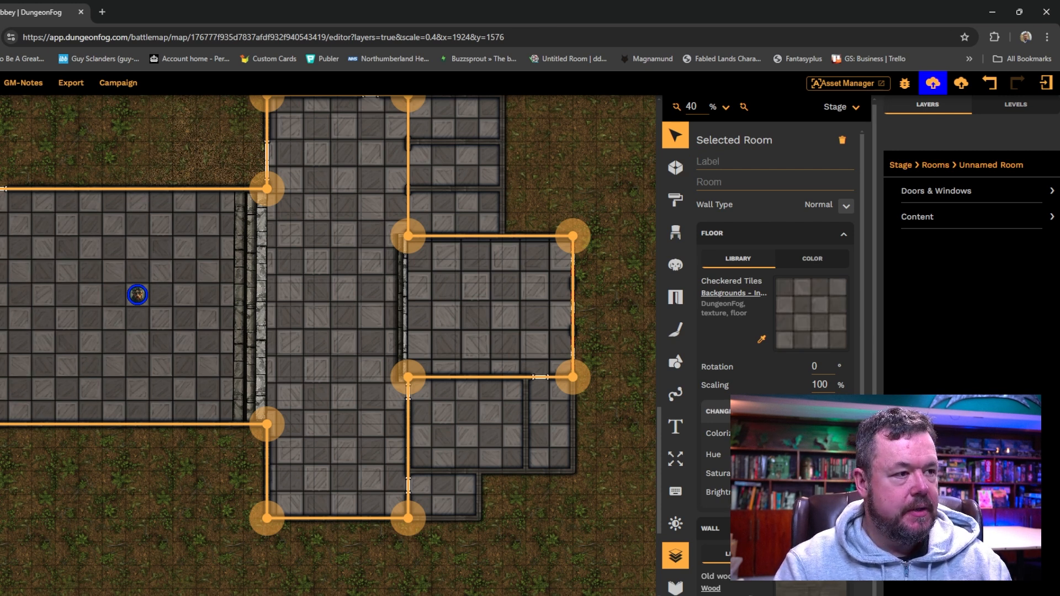
key(Escape)
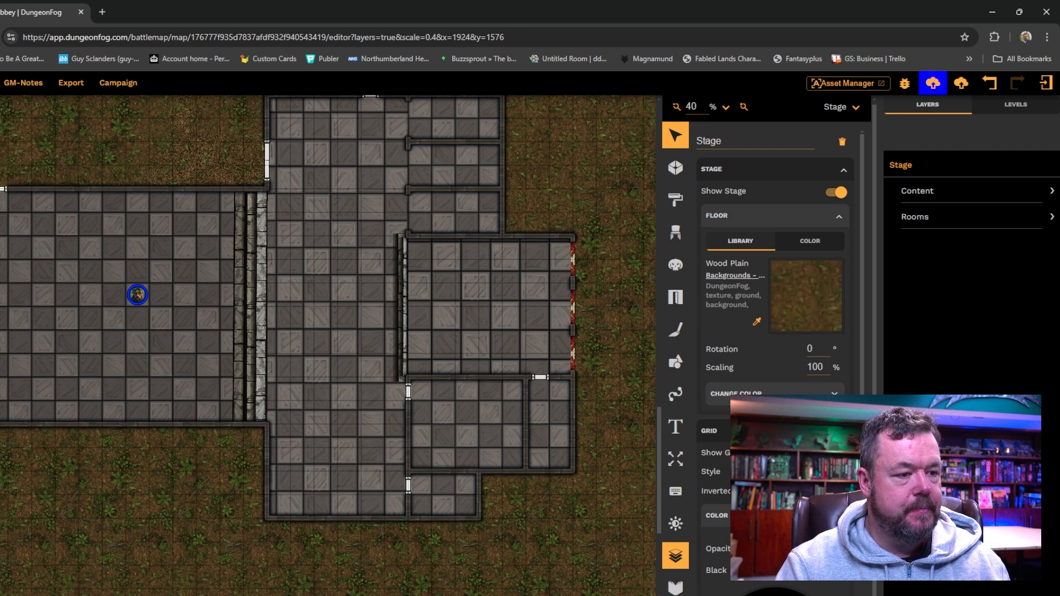
scroll(331, 346, left, 2)
scroll(331, 346, down, 1)
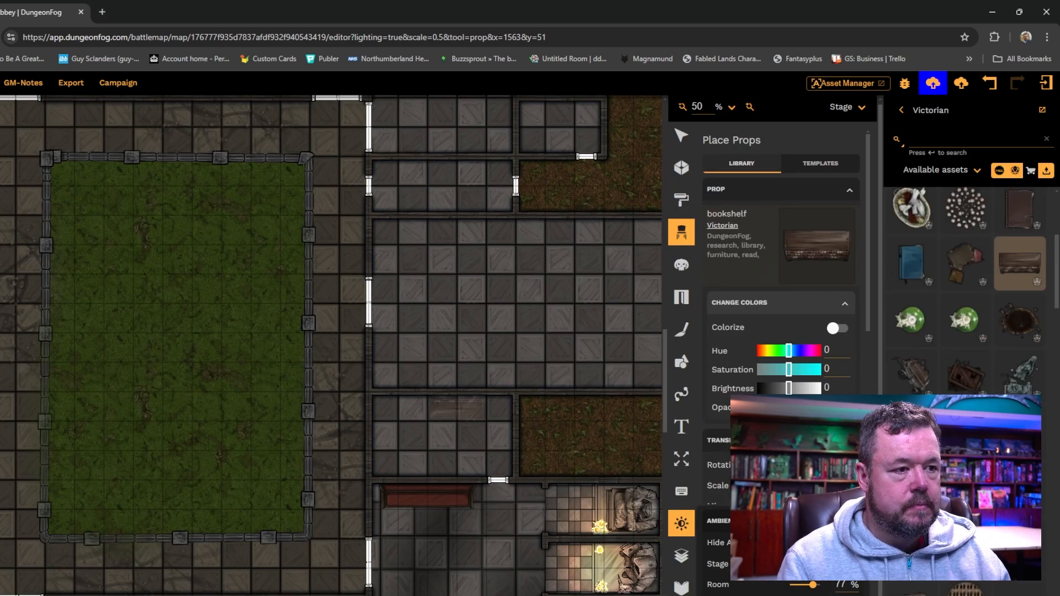
scroll(778, 249, down, 3)
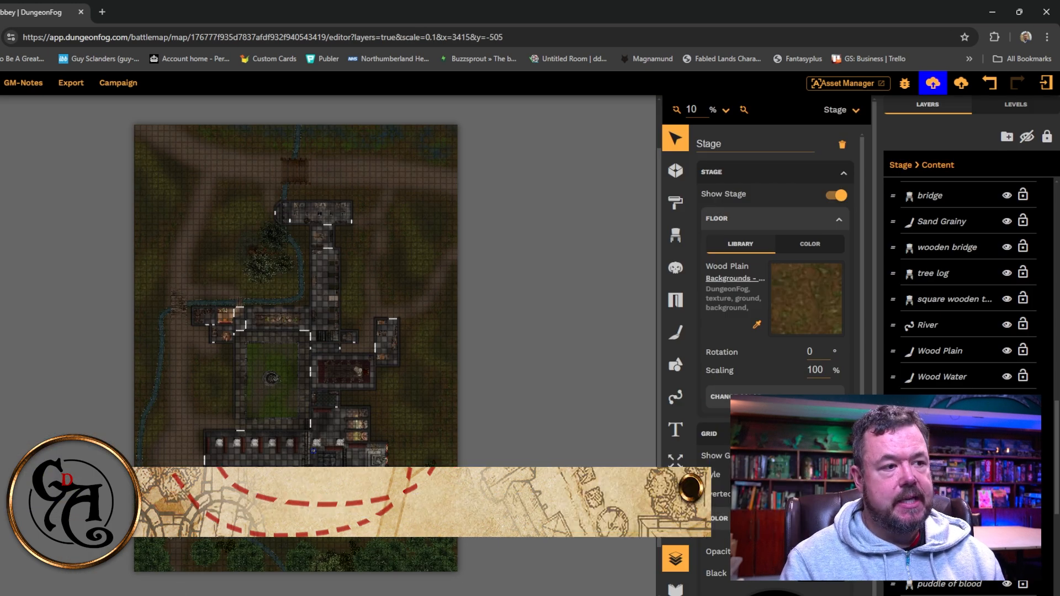
Delete the dwarf scale token standing northwest of the dark blue rug, between the pew-lined hall and the statue room
scroll(342, 292, up, 2)
scroll(332, 331, down, 5)
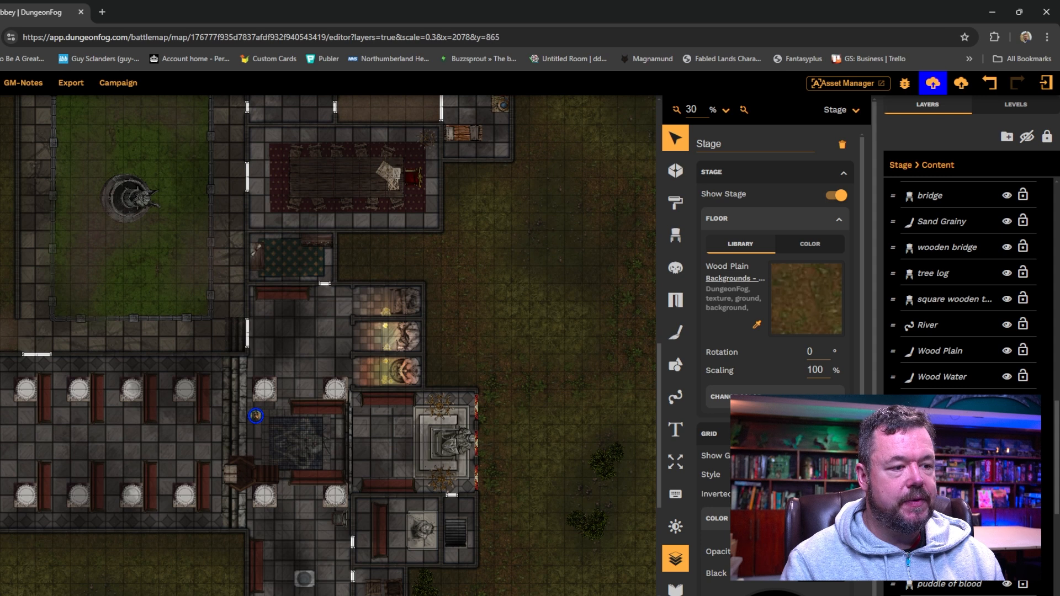
scroll(332, 343, left, 3)
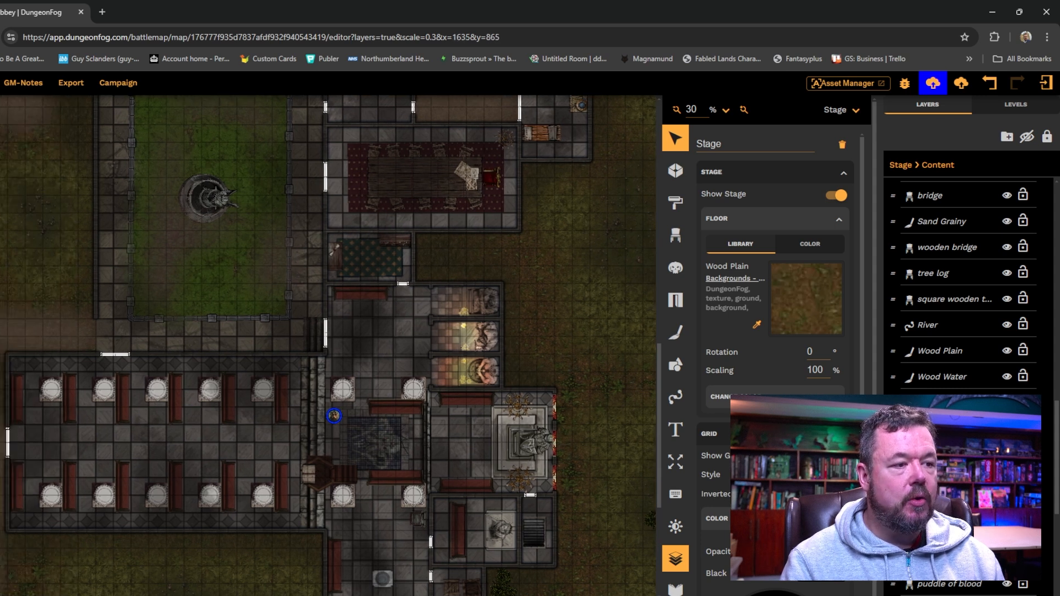
click(334, 416)
click(334, 416)
scroll(334, 416, down, 3)
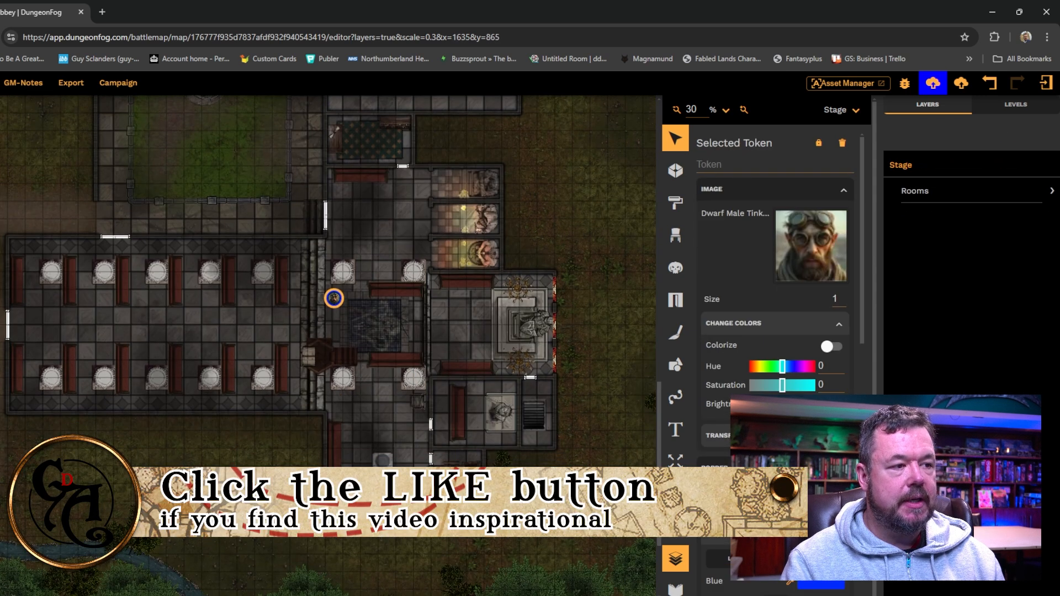
key(Delete)
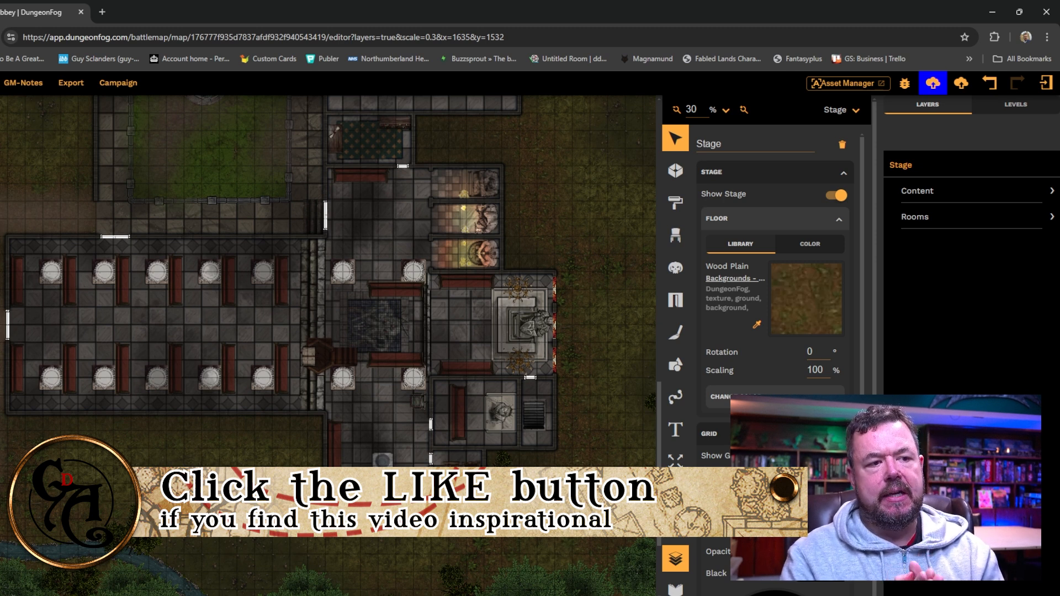
scroll(331, 342, up, 2)
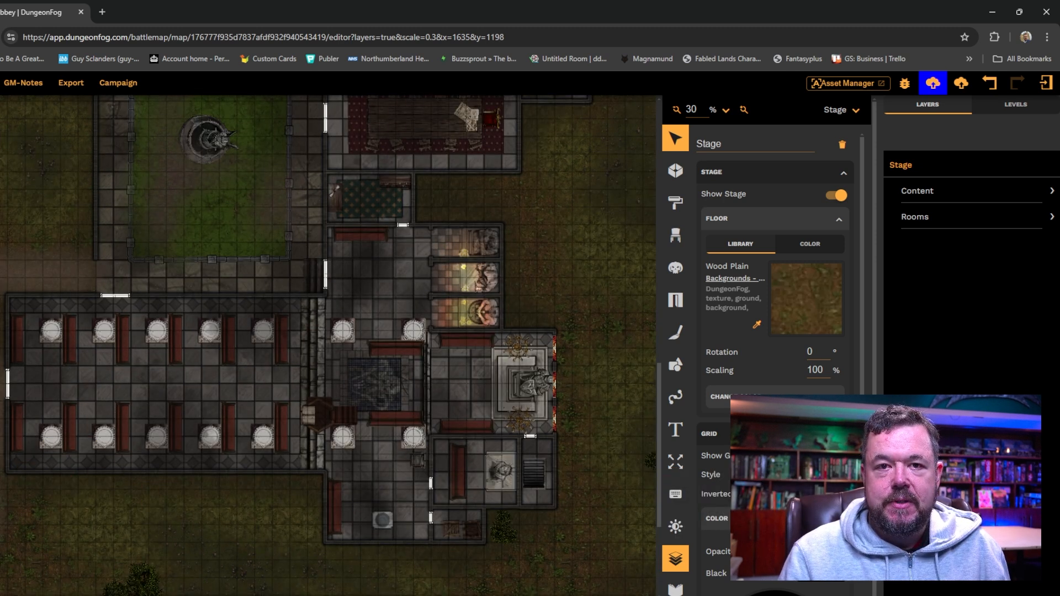